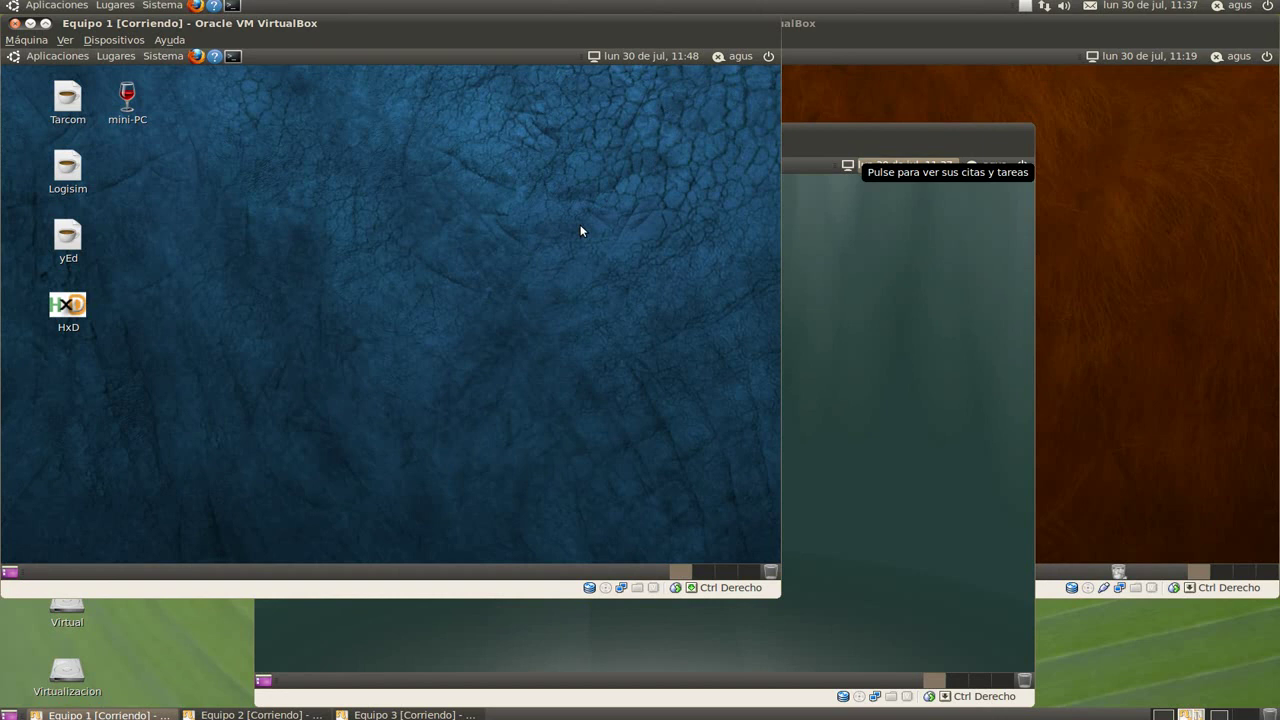
Bring the running Equipo 2, Equipo 1 and Equipo 3 virtual machine windows forward in turn, finishing with Equipo 2
left_click(849, 127)
left_click(343, 88)
left_click(918, 102)
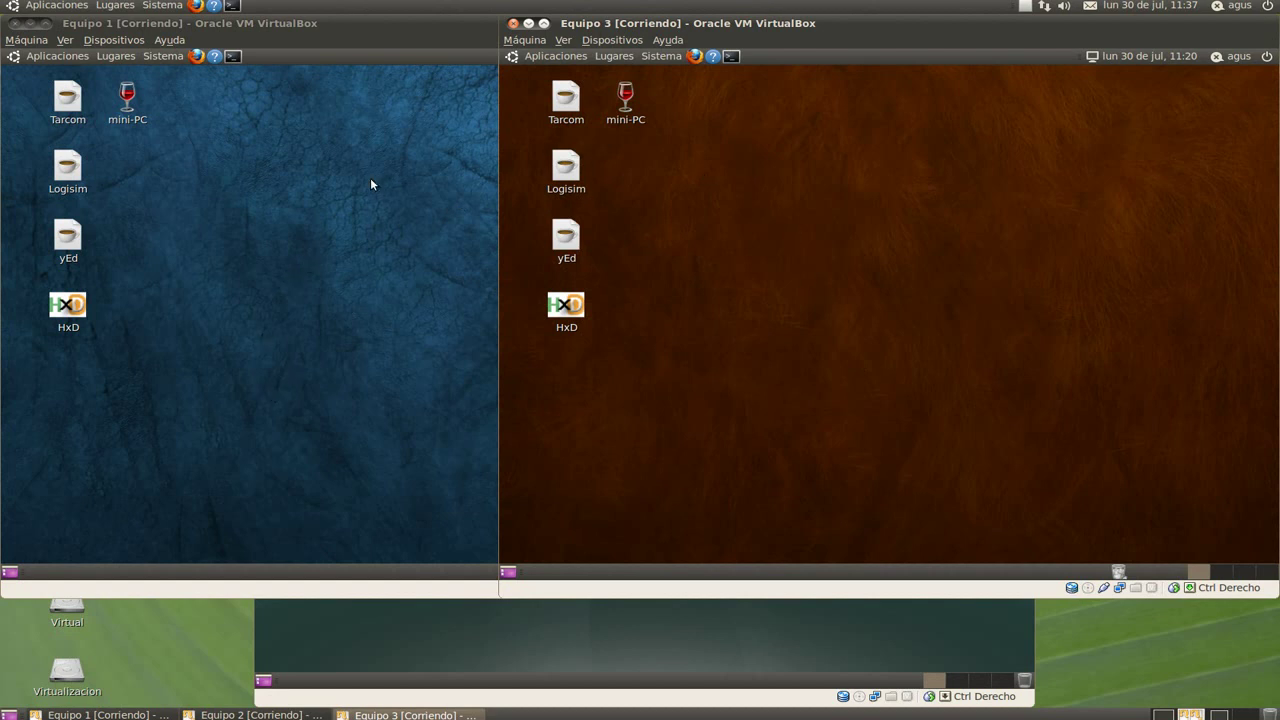
left_click(644, 640)
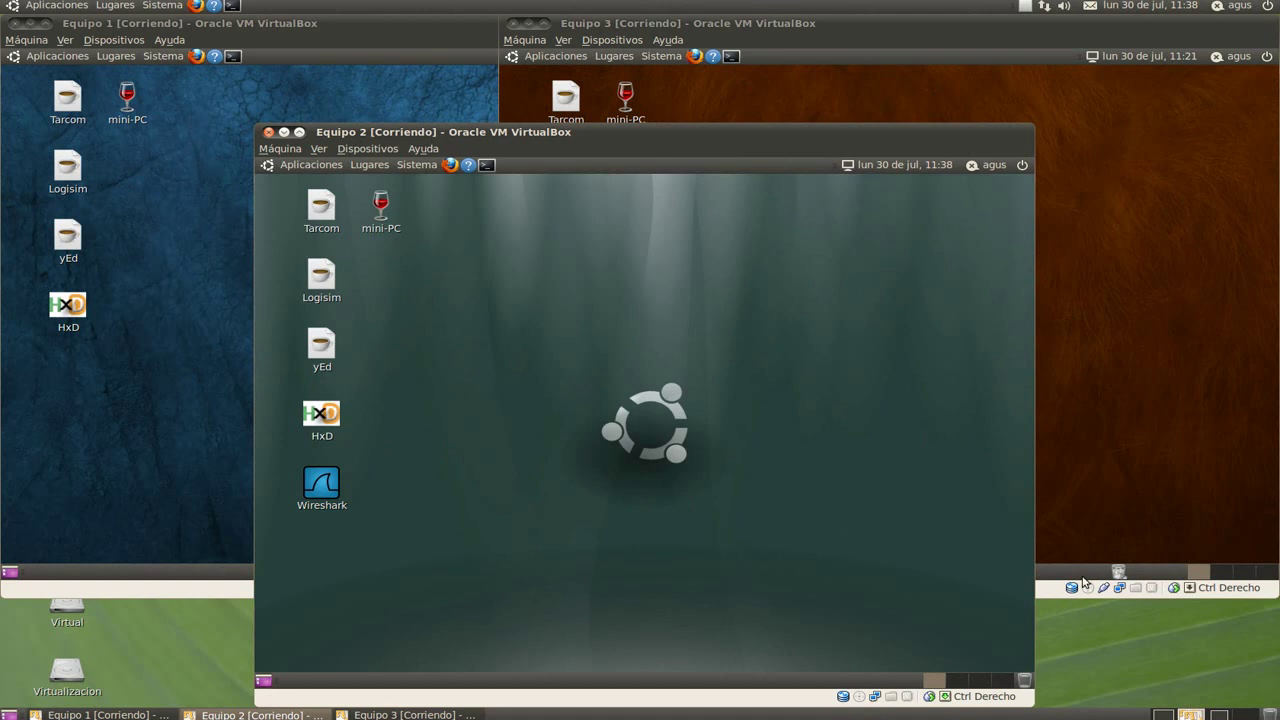
Switch to the NetEmul diagram of the VirtualBox network and toggle the simulation's pause state
left_click(1220, 713)
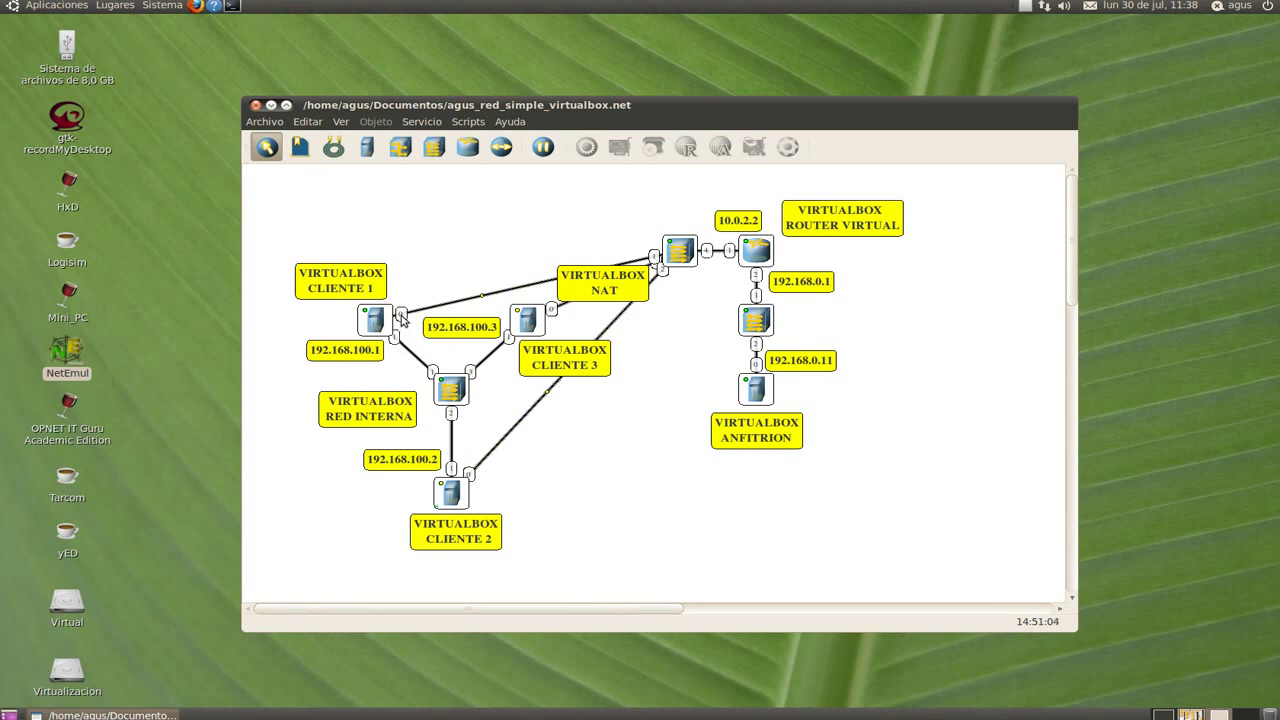
left_click(543, 147)
Switch to the VirtualBox manager and inspect Equipo 1's network settings for Adaptador 1 and Adaptador 2
left_click(1160, 713)
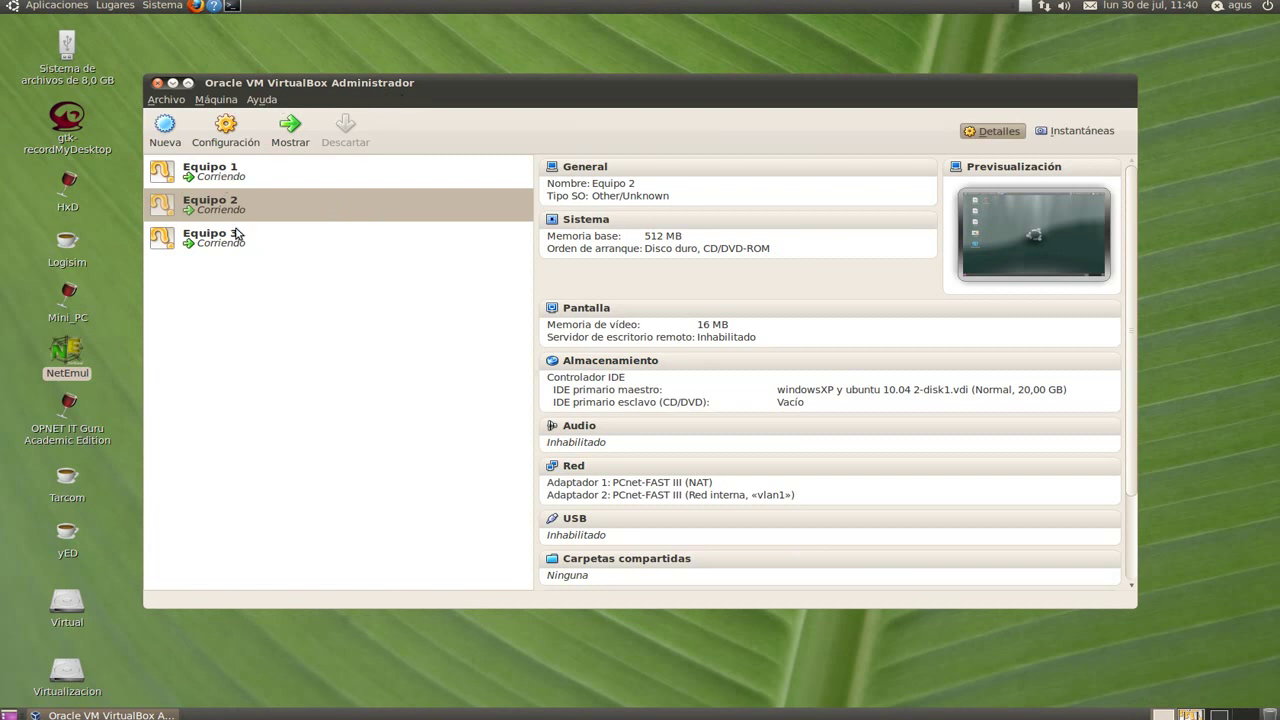
left_click(215, 178)
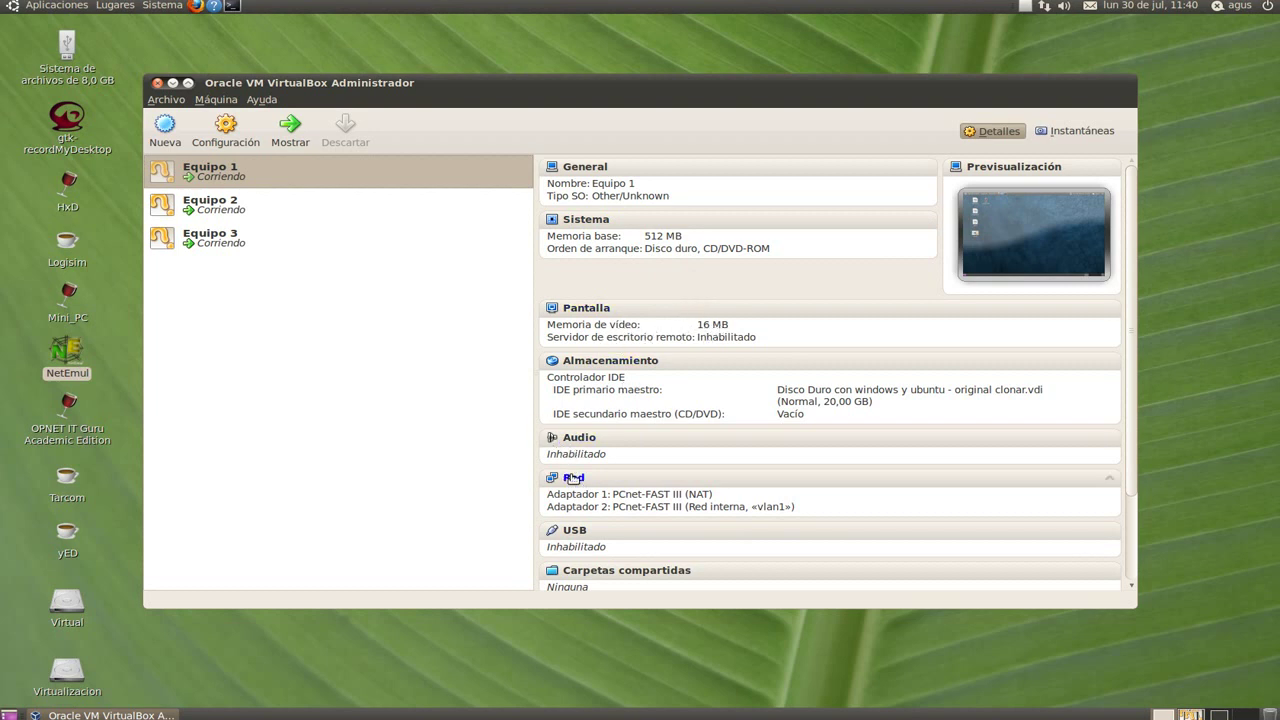
left_click(573, 478)
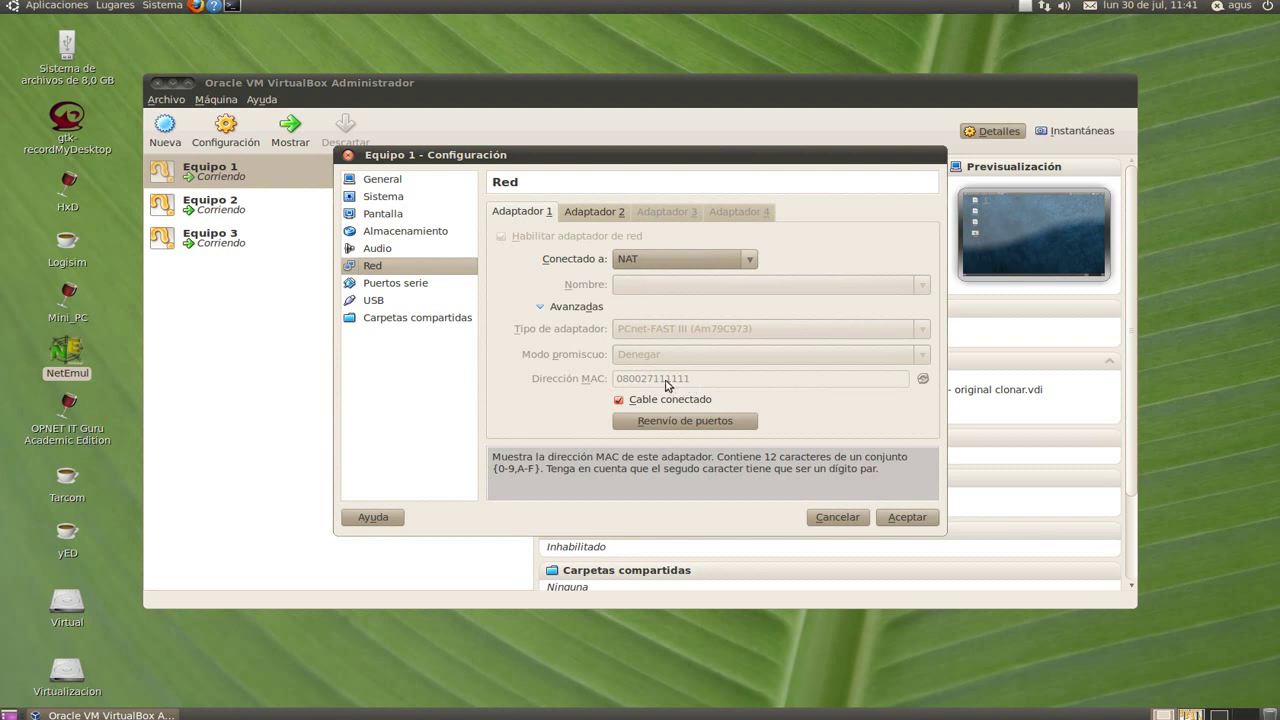
left_click(601, 214)
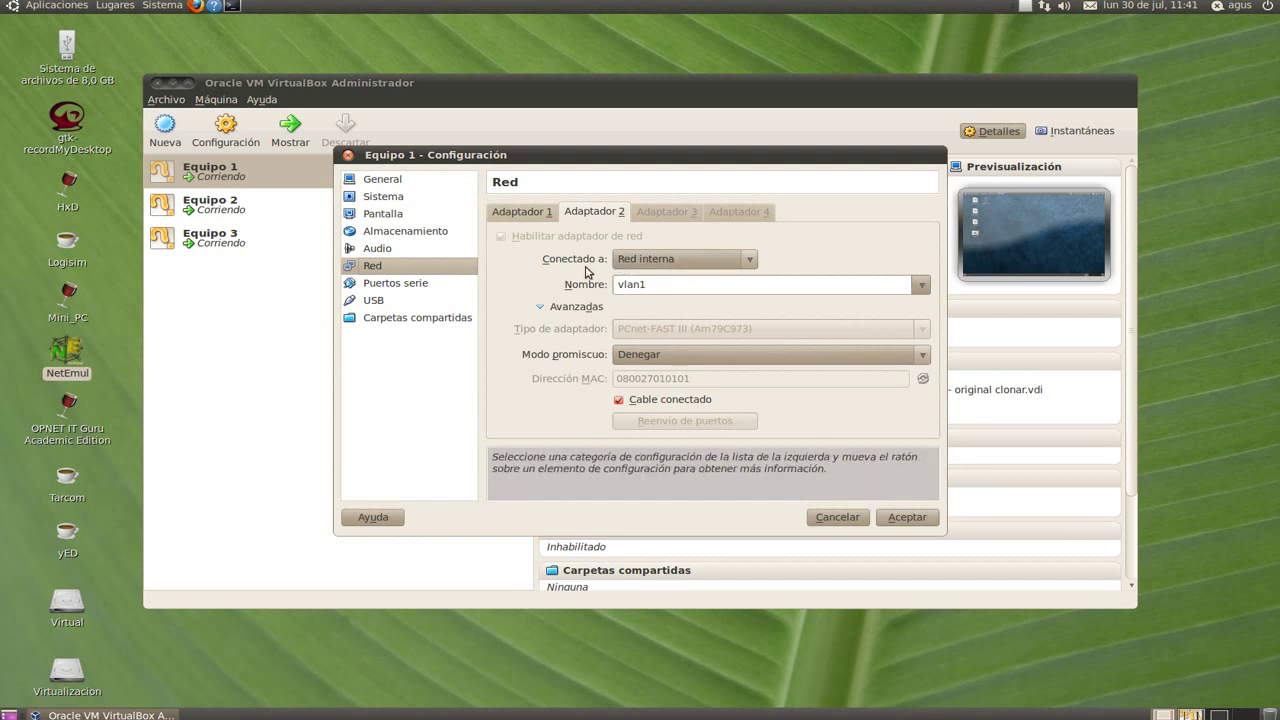
Connect Equipo 1's Adaptador 2 to Red interna with the network name vlan1 and accept the settings
left_click(751, 262)
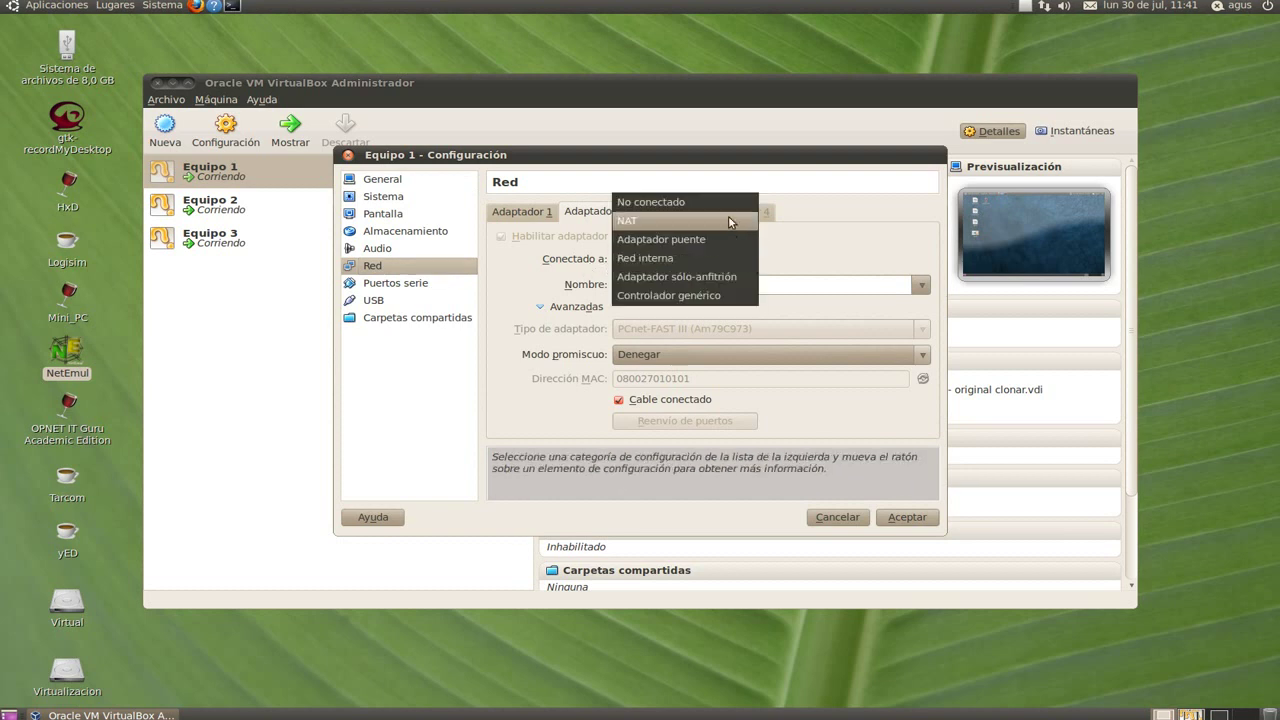
left_click(719, 252)
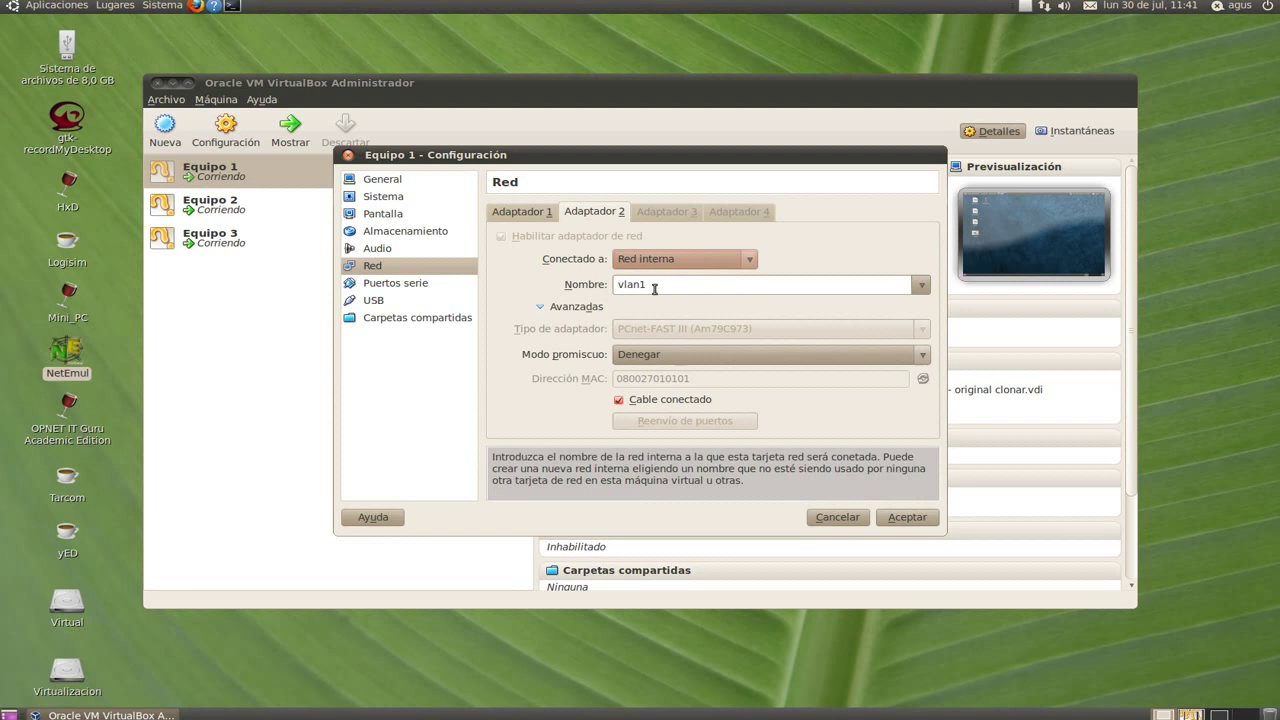
left_click(921, 285)
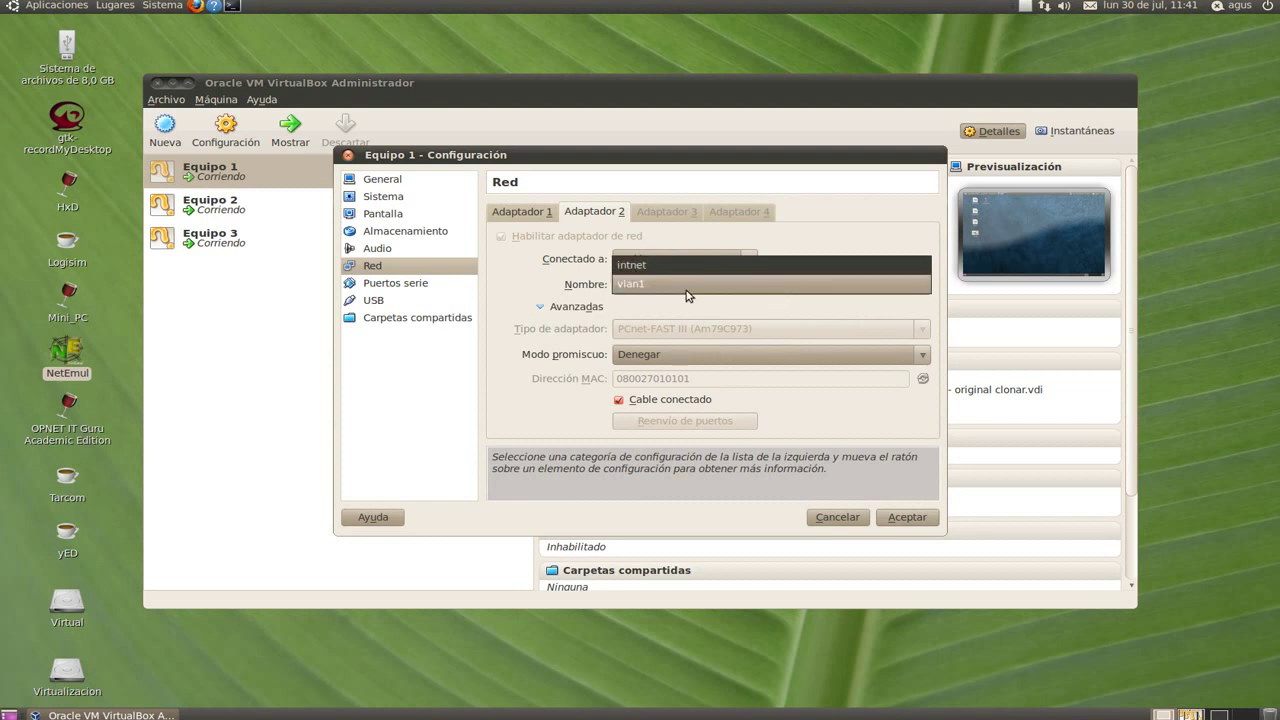
left_click(645, 285)
key("BackSpace")
type("2")
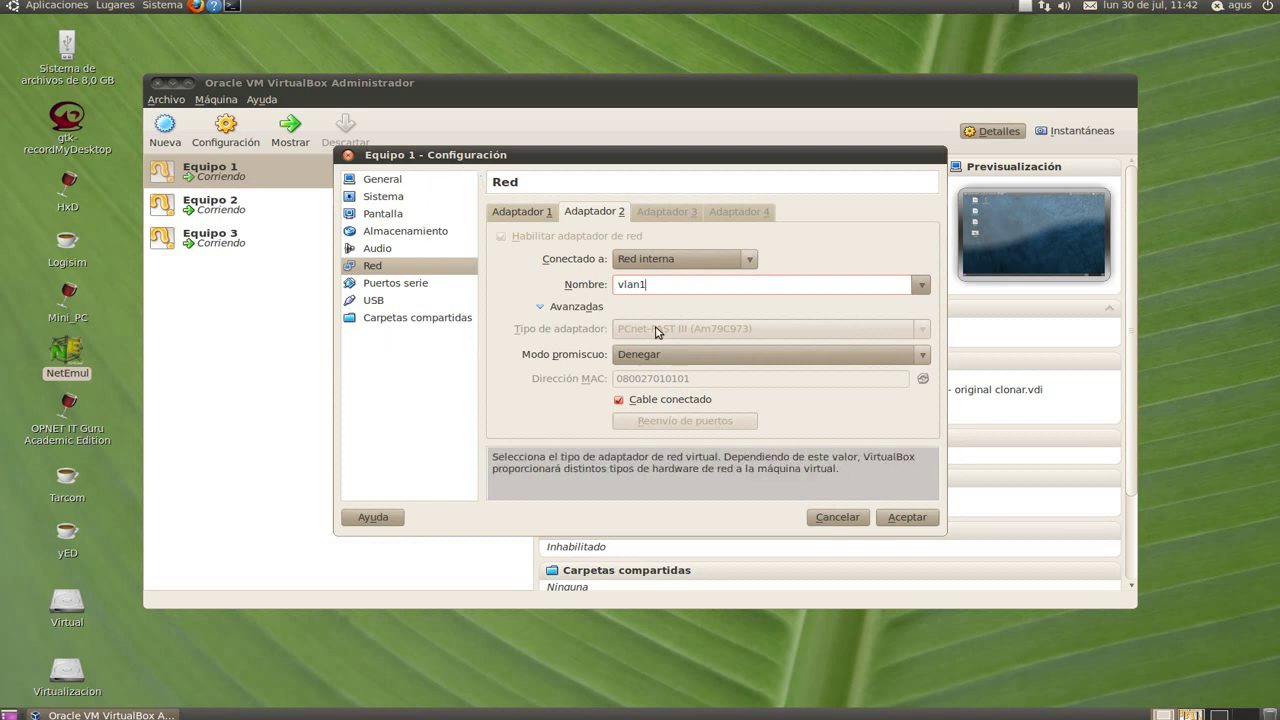
left_click(899, 521)
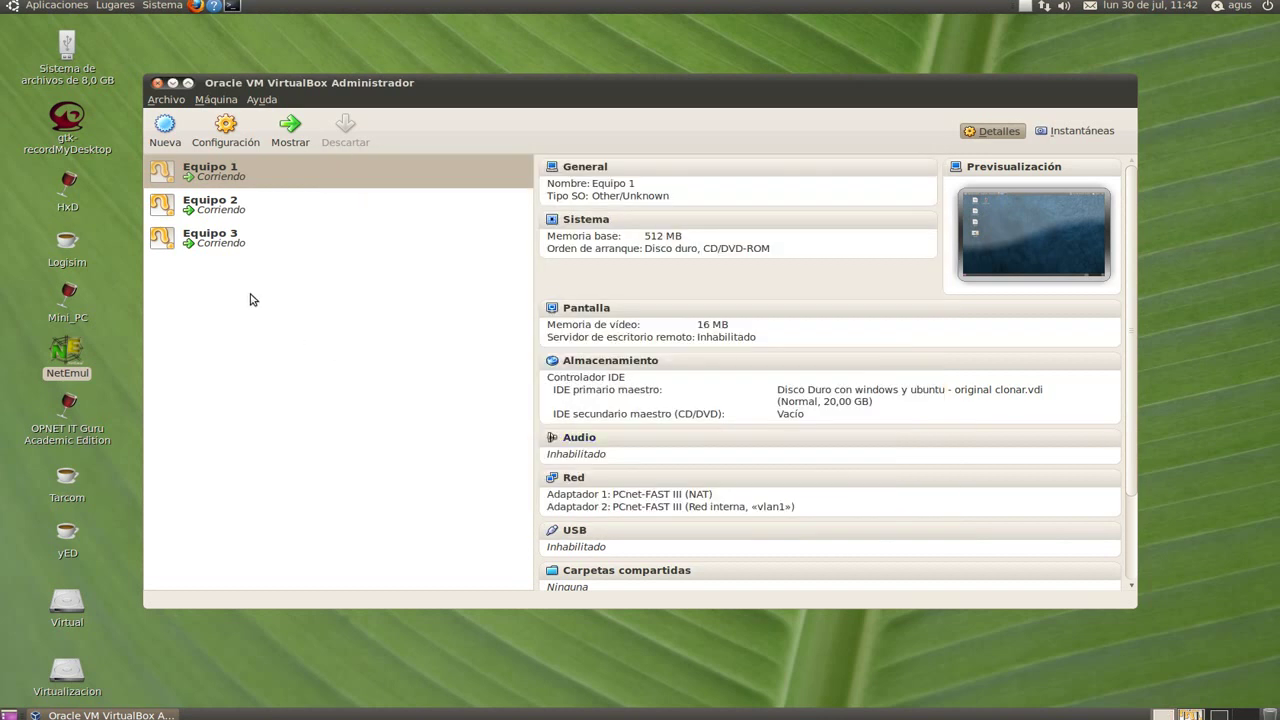
Set the internal network name of Equipo 3's Adaptador 2 to vlan1 and accept the settings
left_click(228, 244)
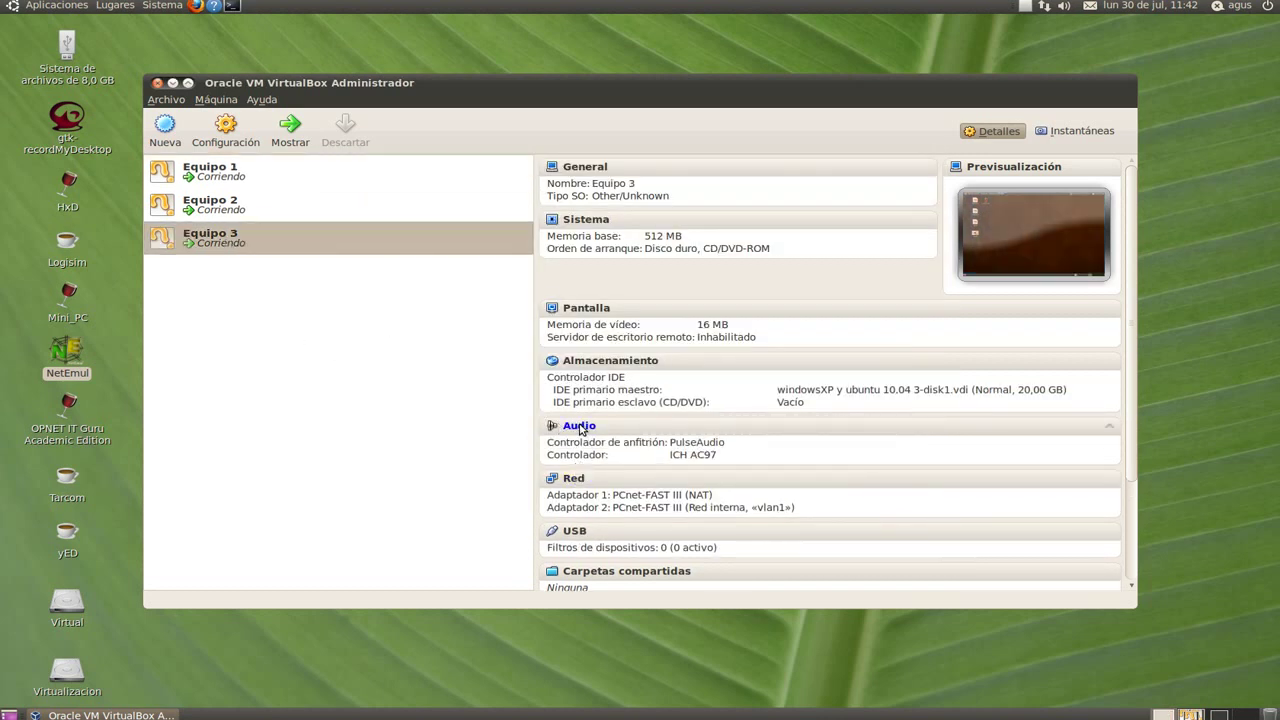
left_click(578, 428)
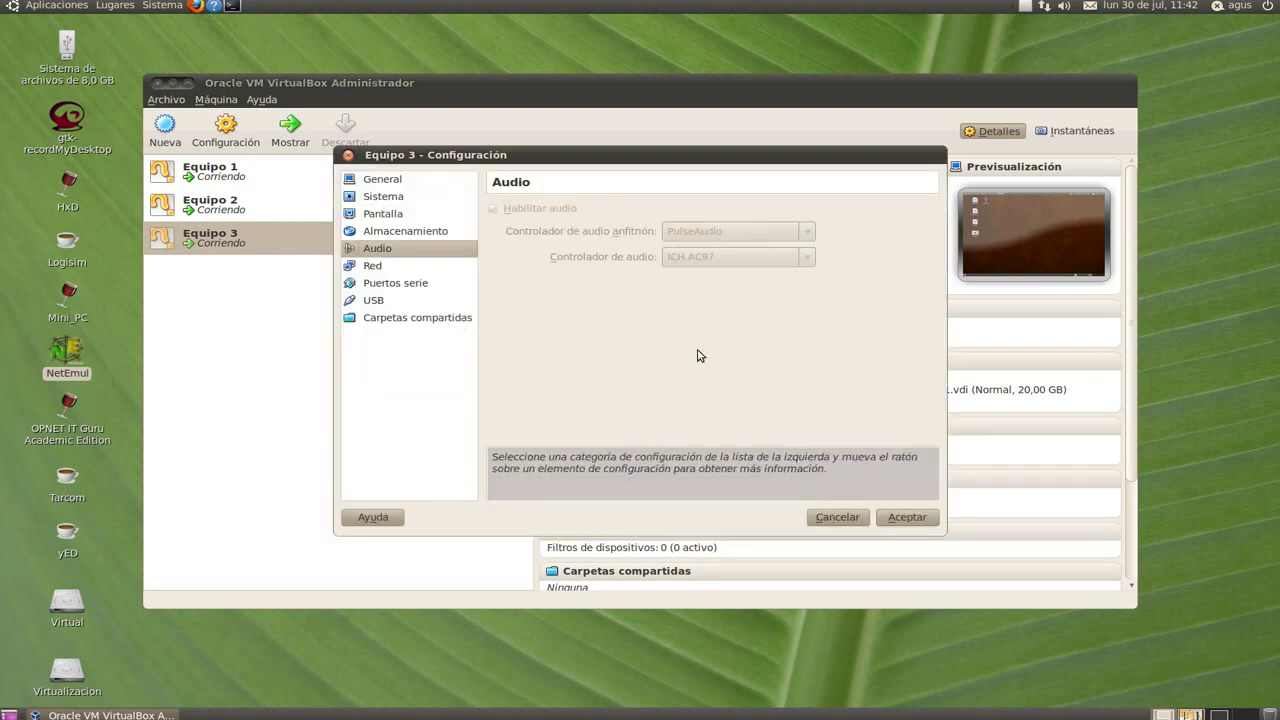
left_click(858, 518)
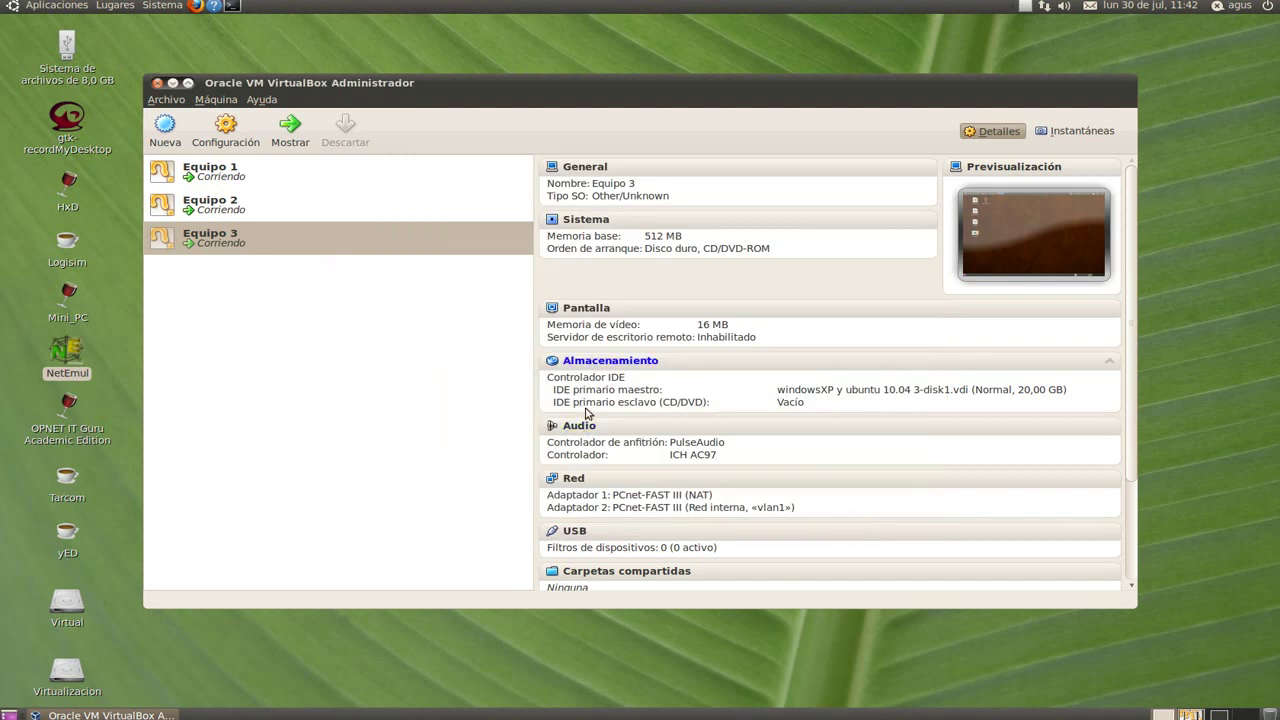
left_click(576, 479)
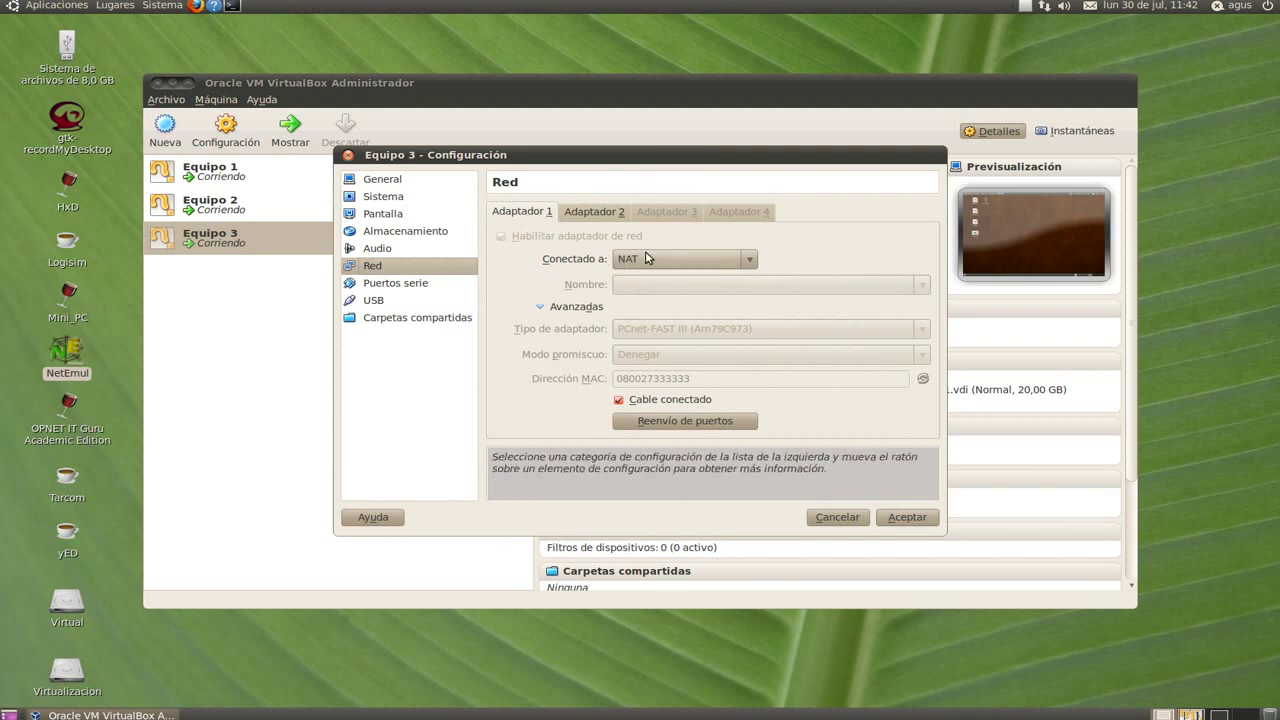
left_click(596, 213)
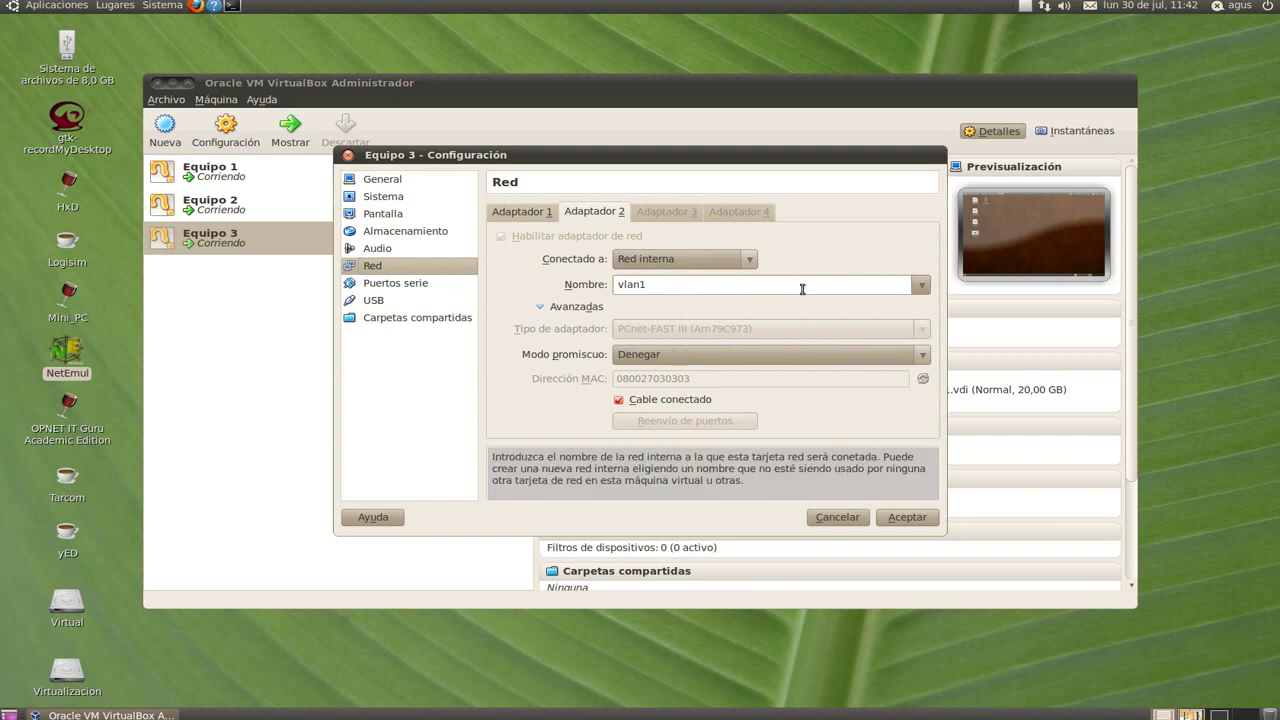
left_click(920, 284)
left_click(920, 284)
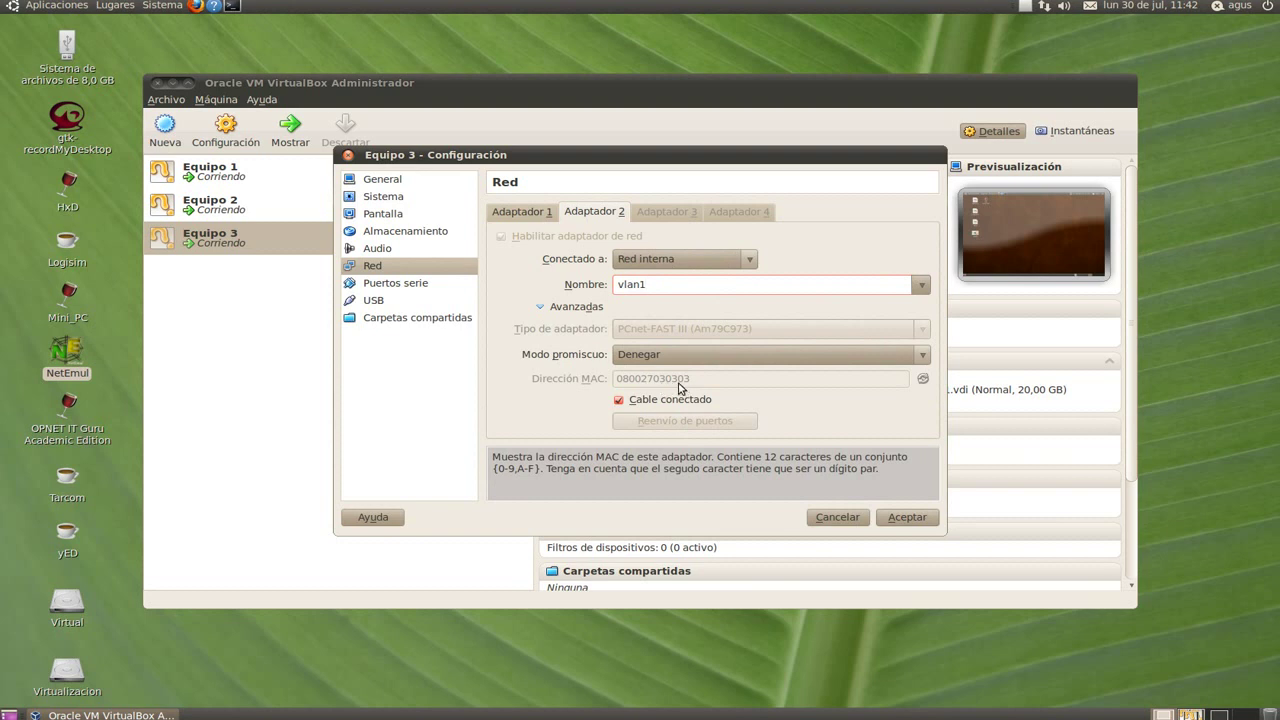
left_click(910, 522)
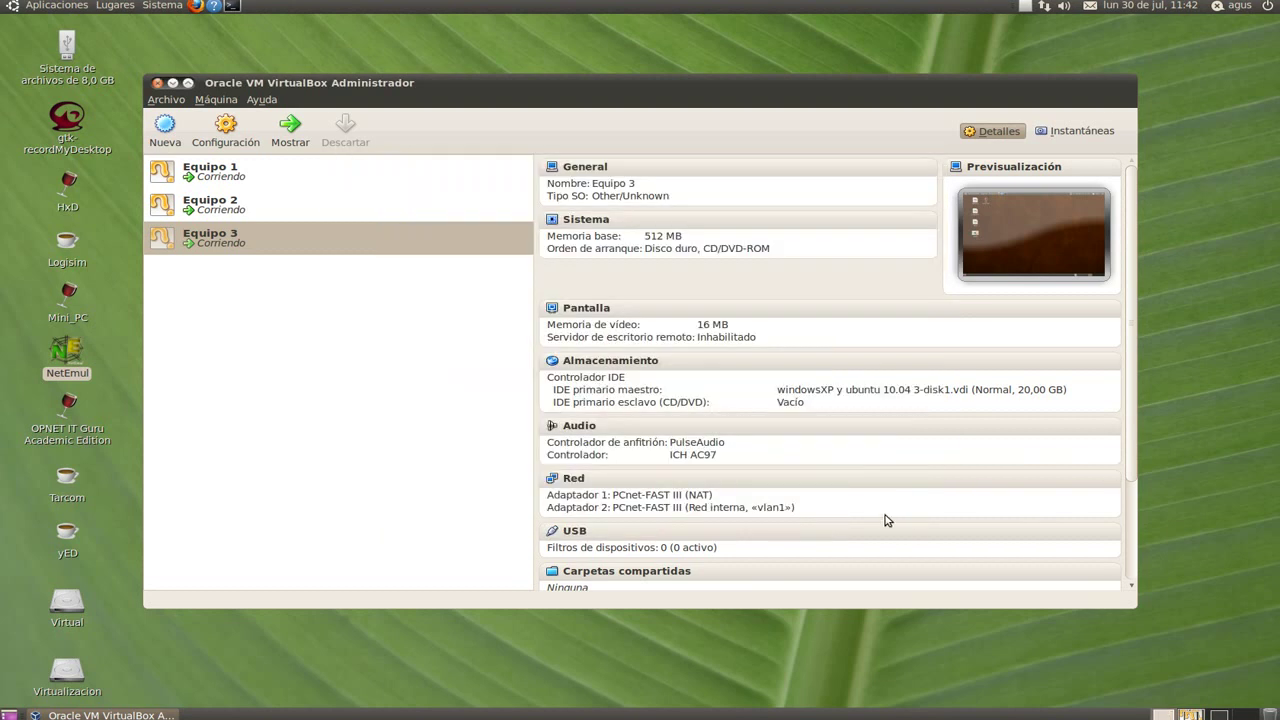
Set the promiscuous mode of Equipo 2's Adaptador 2 to Permitir todo and switch back to the running virtual machine windows
left_click(226, 212)
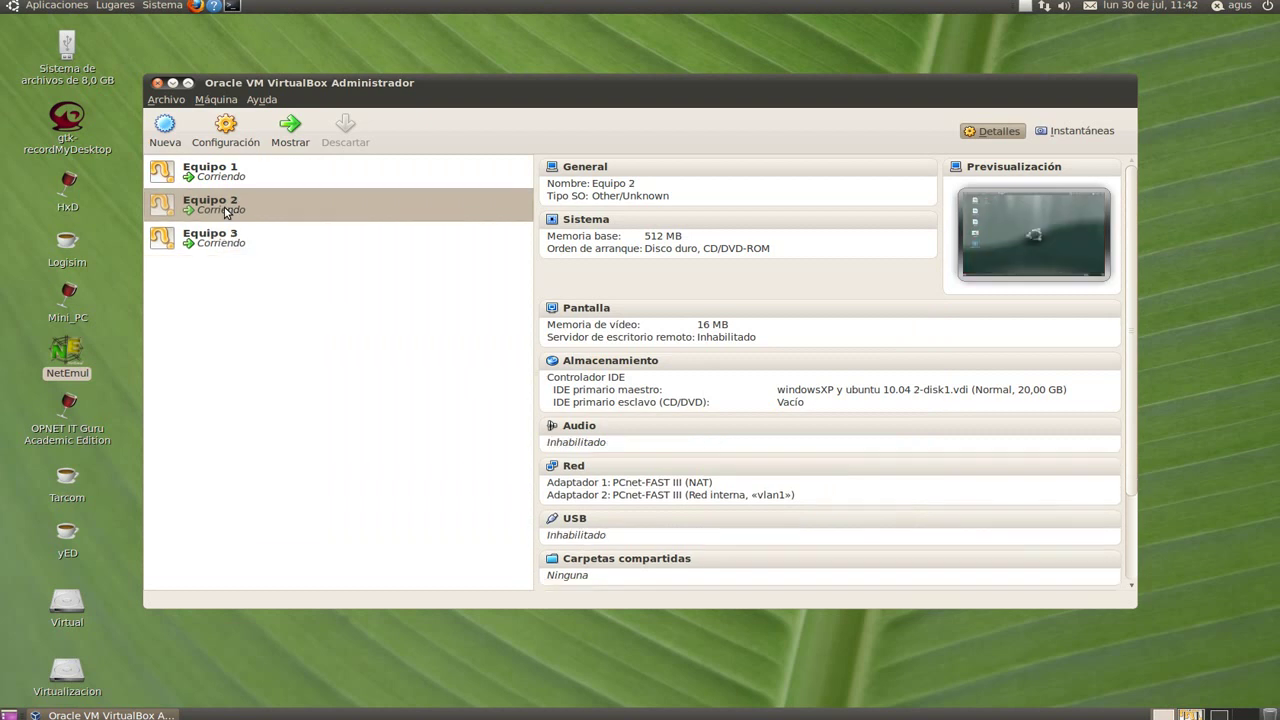
left_click(574, 467)
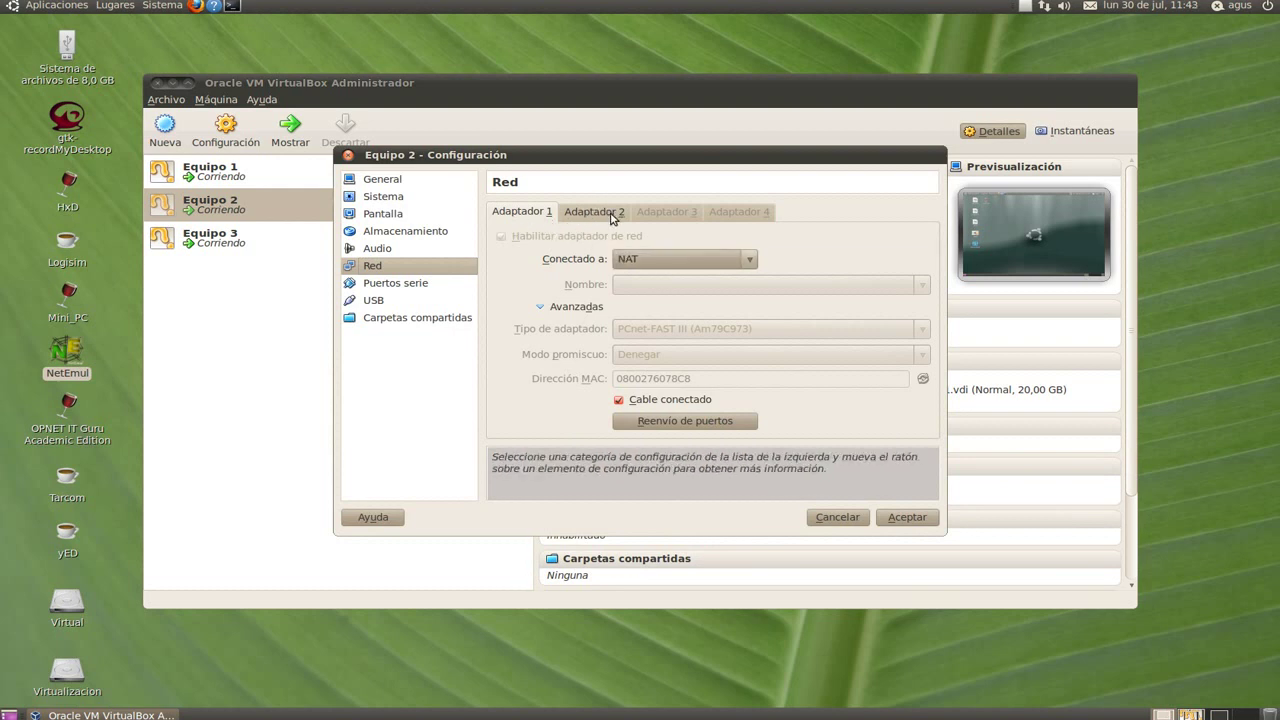
left_click(612, 214)
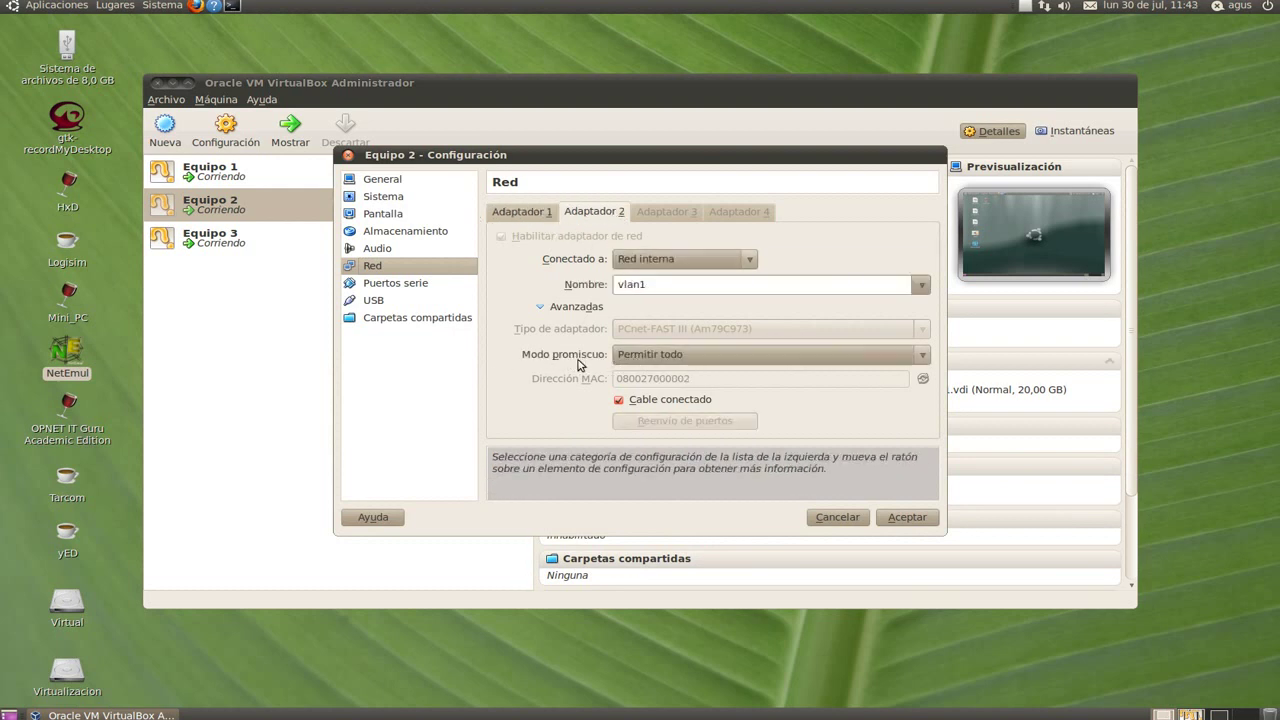
left_click(924, 357)
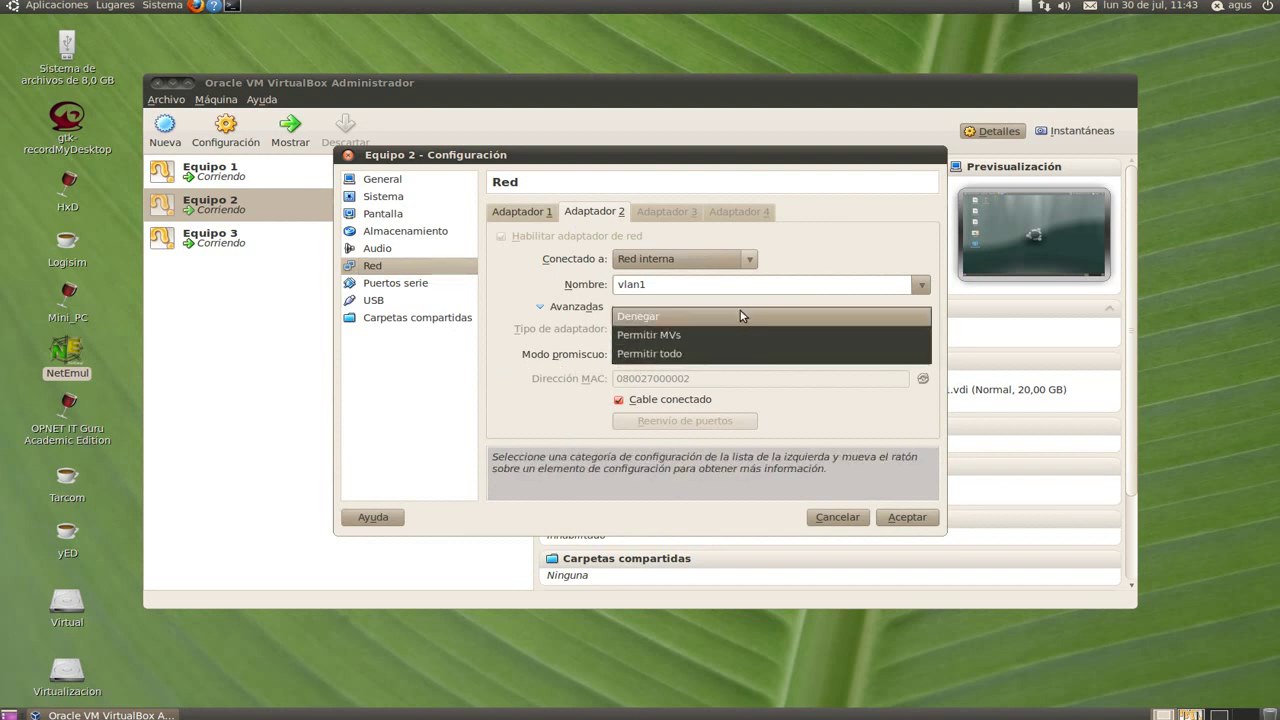
left_click(772, 356)
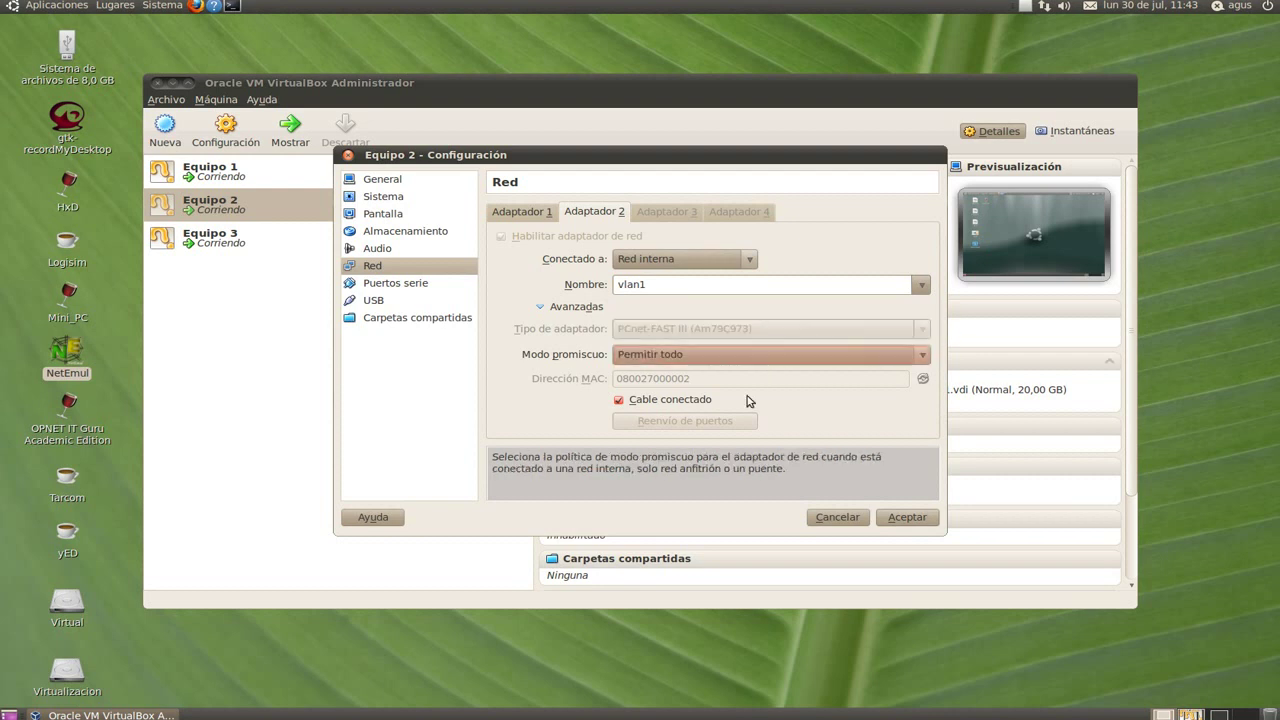
left_click(1190, 714)
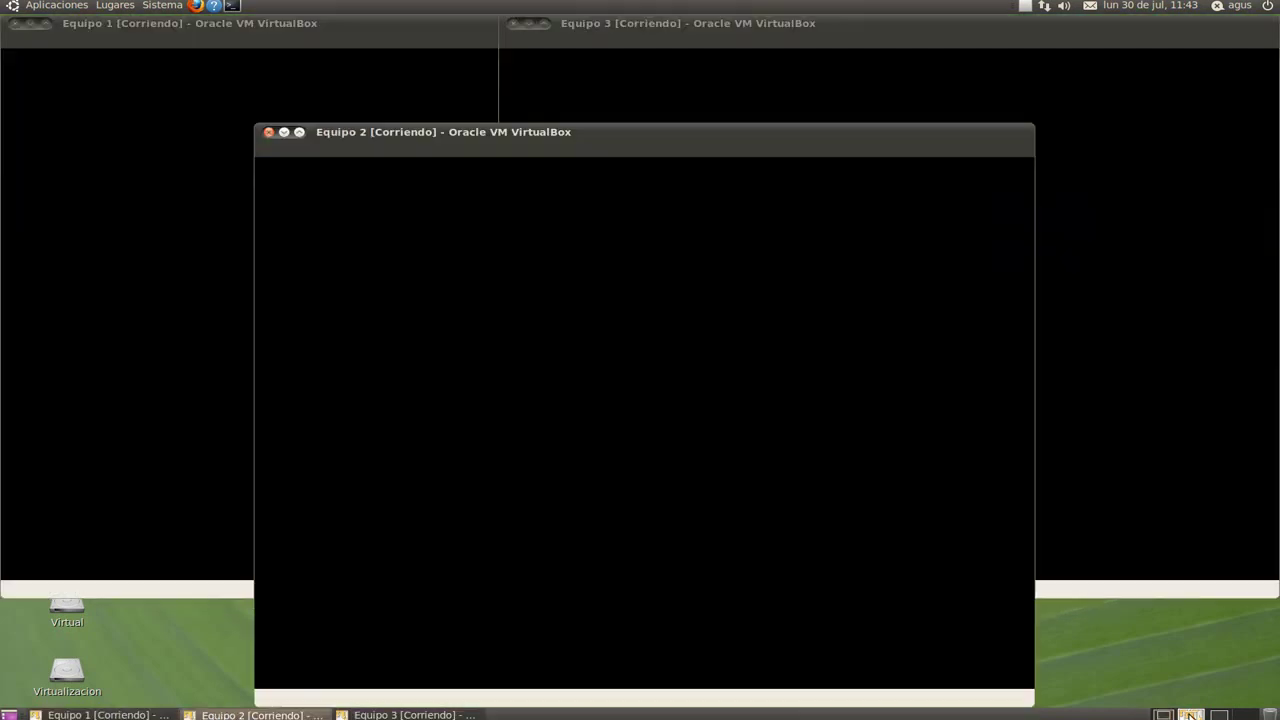